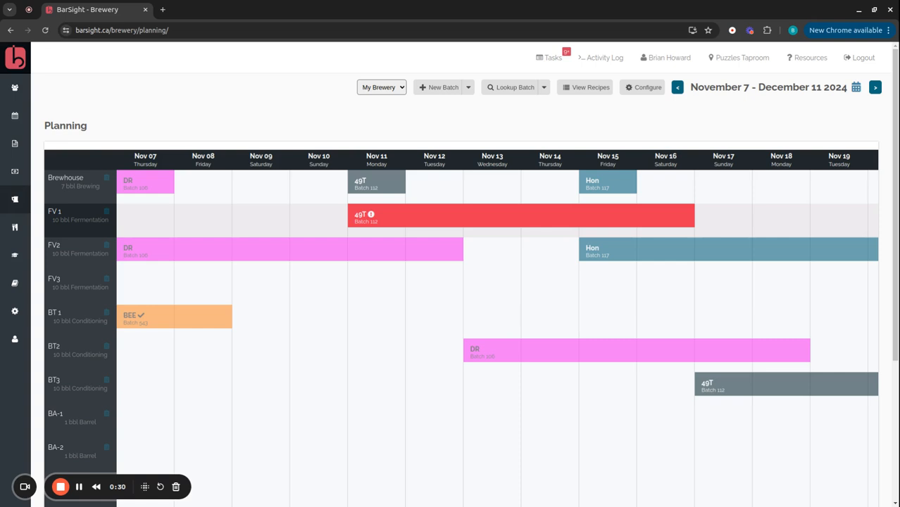
Step: Open the Packaged Products page of the brewery section
{"action": "left_click_drag", "start_coordinate": [408, 208], "coordinate": [327, 210]}
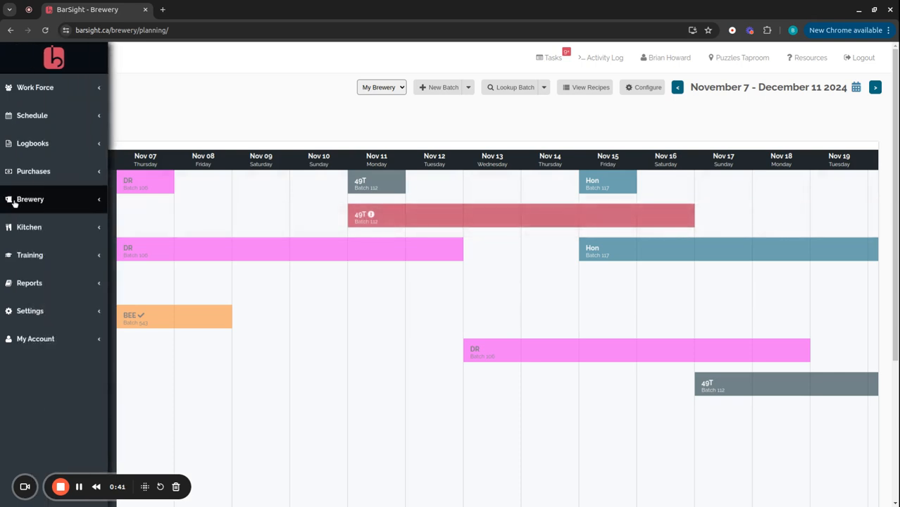
{"action": "left_click", "coordinate": [14, 202]}
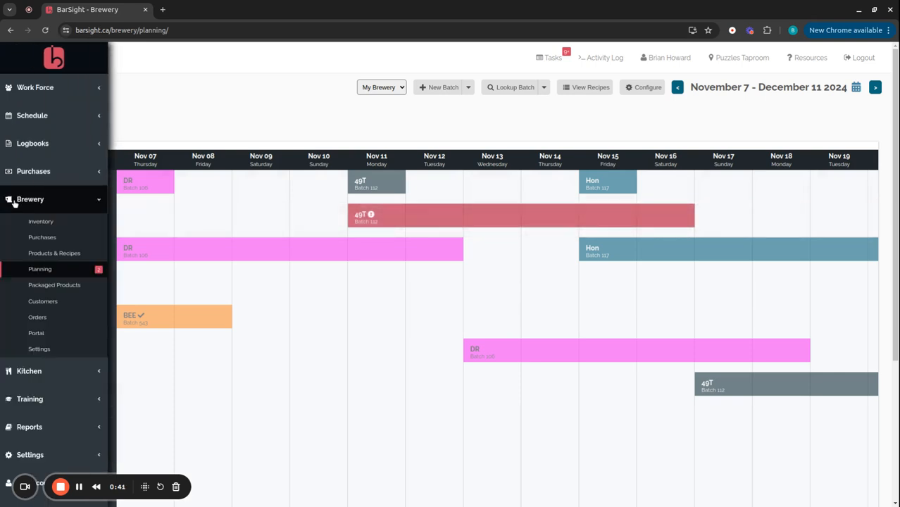
{"action": "left_click", "coordinate": [69, 288]}
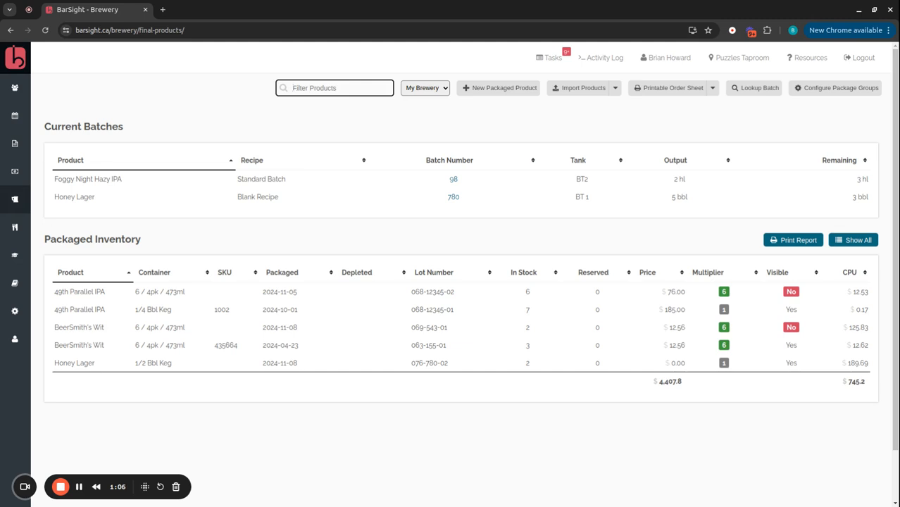
Step: Open the Foggy Night Hazy IPA batch and add two 1/2 Bbl Keg containers with lot number 085-98-01
{"action": "left_click", "coordinate": [109, 184]}
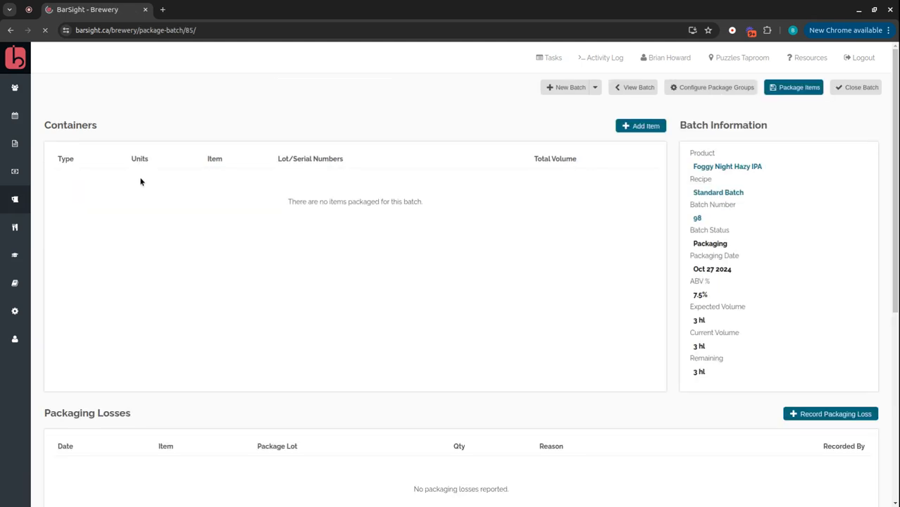
{"action": "left_click", "coordinate": [643, 125]}
{"action": "left_click", "coordinate": [372, 160]}
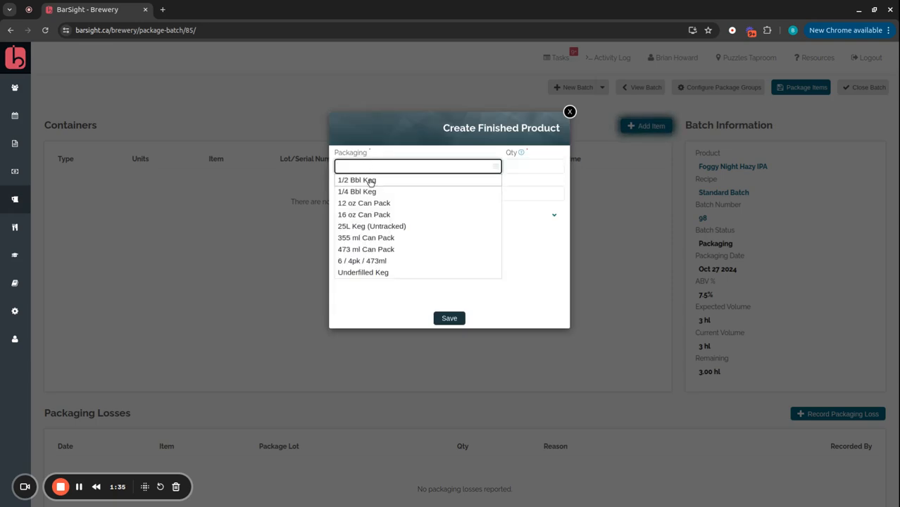
{"action": "left_click", "coordinate": [369, 180]}
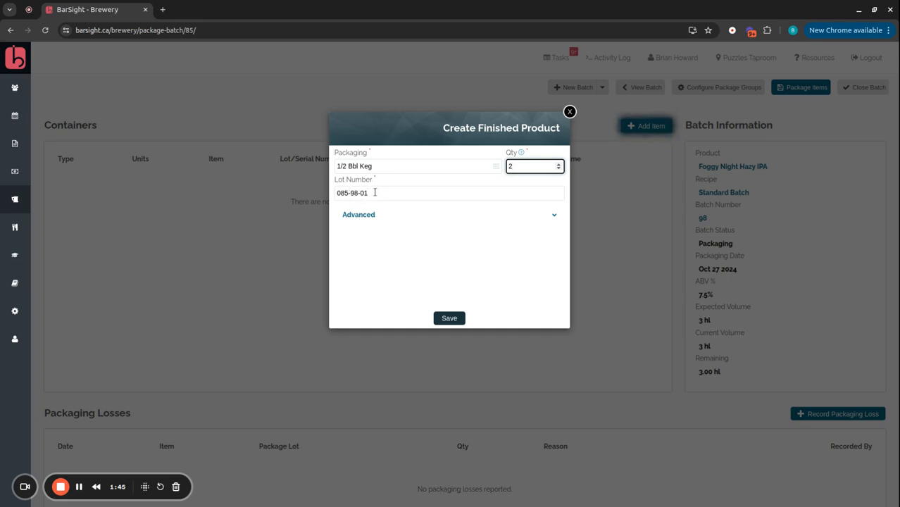
{"action": "left_click", "coordinate": [459, 317]}
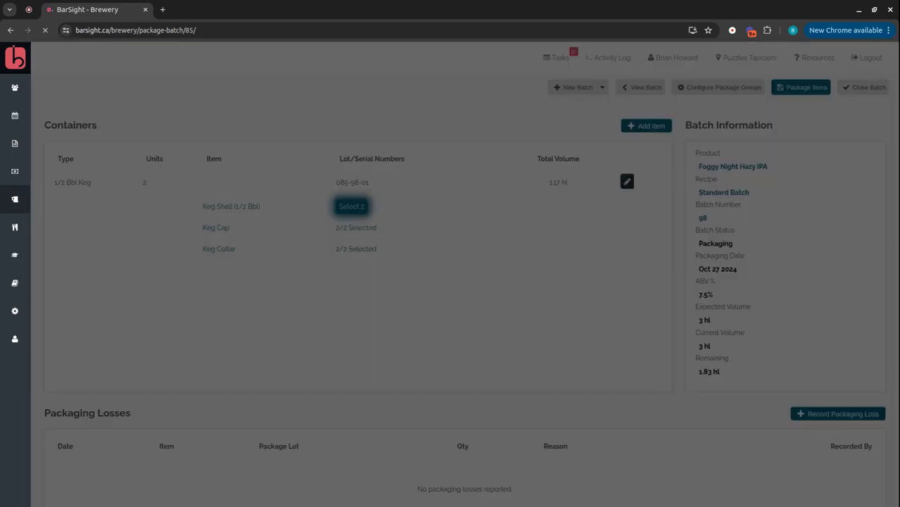
Step: Assign keg shells with serial numbers 17.2 and 17.3 to the 1/2 Bbl Keg containers
{"action": "left_click", "coordinate": [397, 218]}
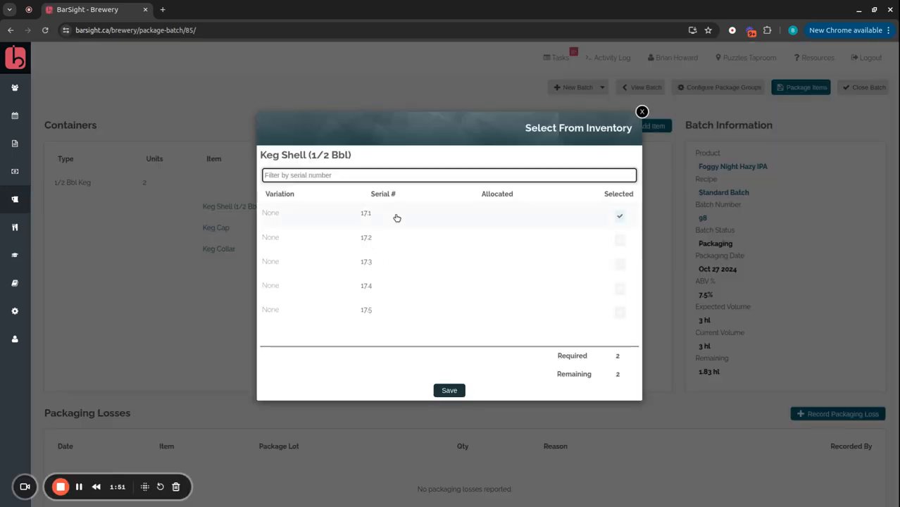
{"action": "left_click", "coordinate": [402, 242]}
{"action": "left_click", "coordinate": [397, 219]}
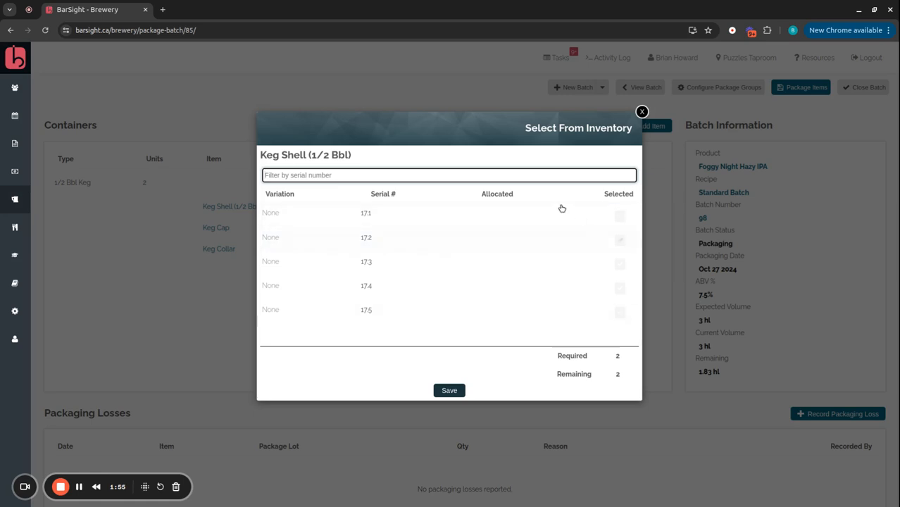
{"action": "left_click", "coordinate": [394, 243]}
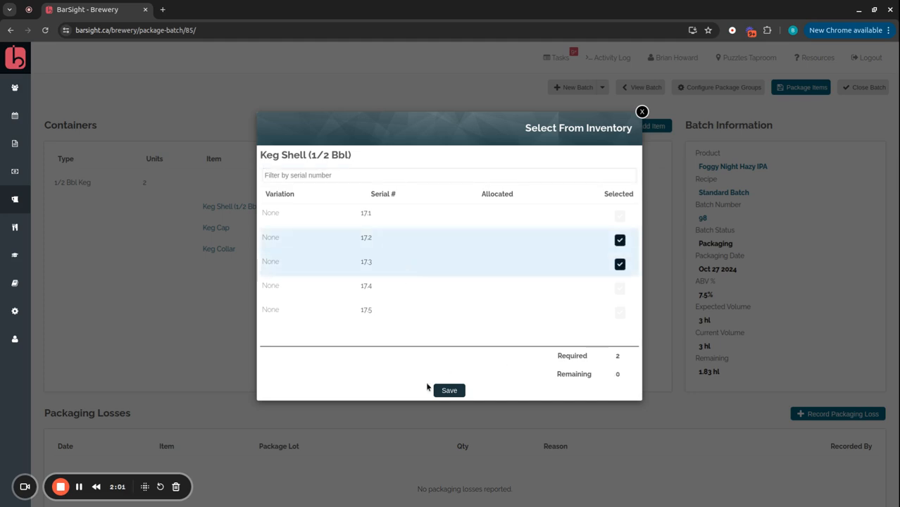
{"action": "left_click", "coordinate": [451, 391]}
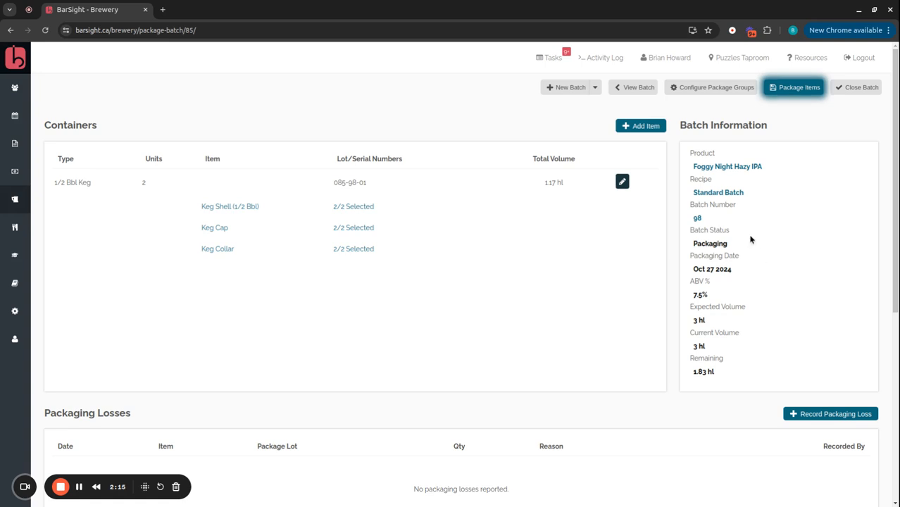
Step: Package the batch's items into inventory and review the Packaged Products list
{"action": "left_click", "coordinate": [794, 93]}
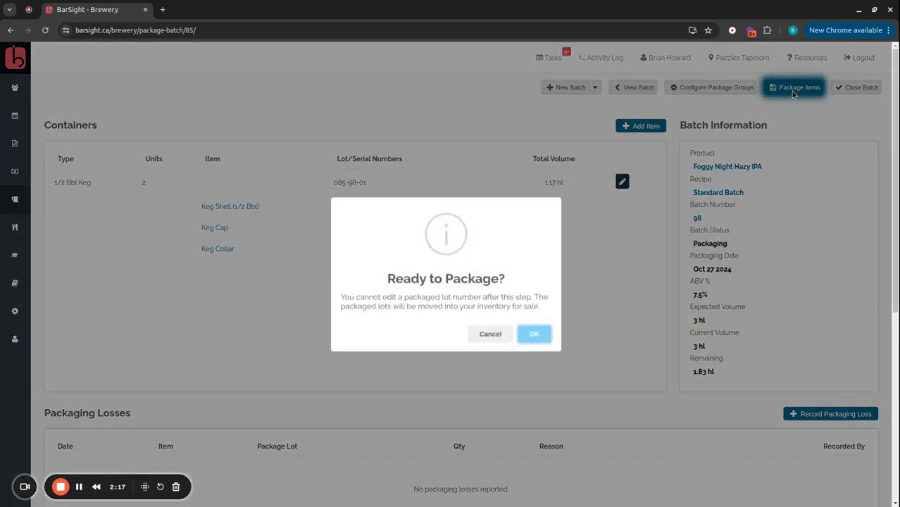
{"action": "left_click", "coordinate": [534, 336]}
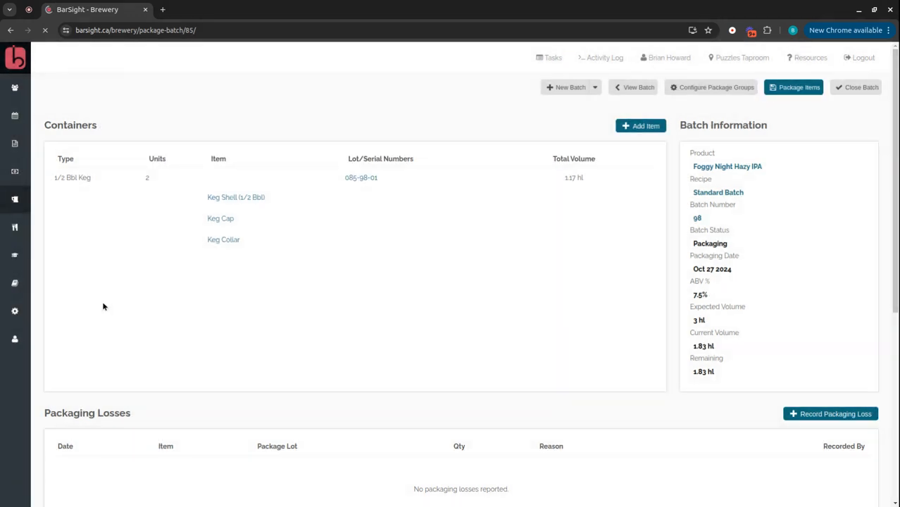
{"action": "mouse_move", "coordinate": [21, 232]}
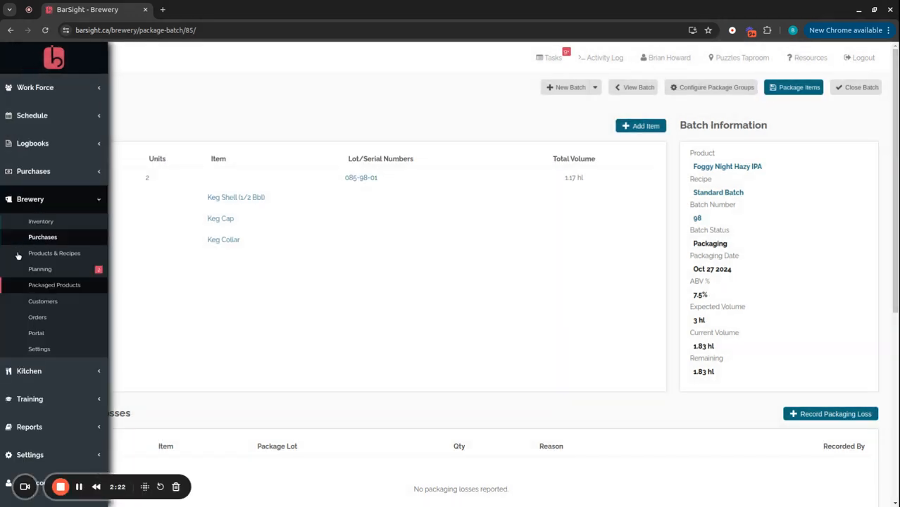
{"action": "left_click", "coordinate": [37, 290]}
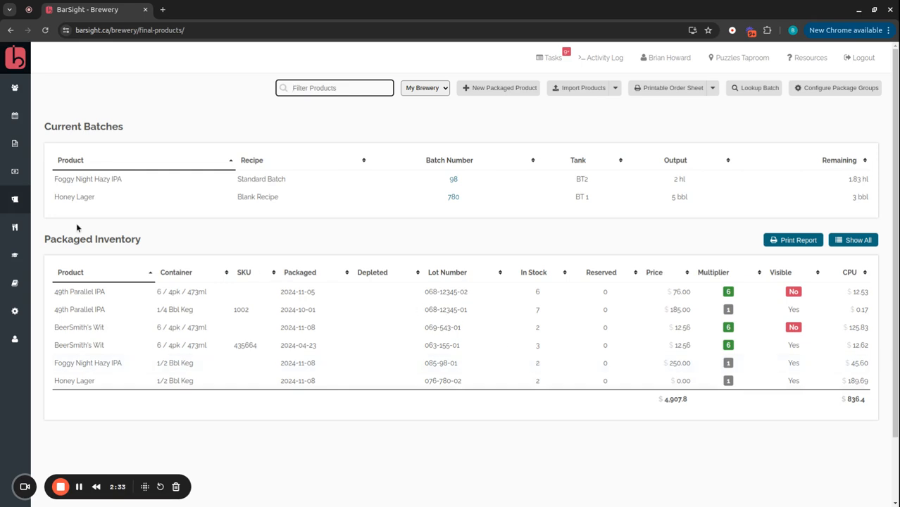
Step: Open the Big Bear Pub customer record from the Customers list
{"action": "mouse_move", "coordinate": [21, 226]}
{"action": "left_click", "coordinate": [60, 305]}
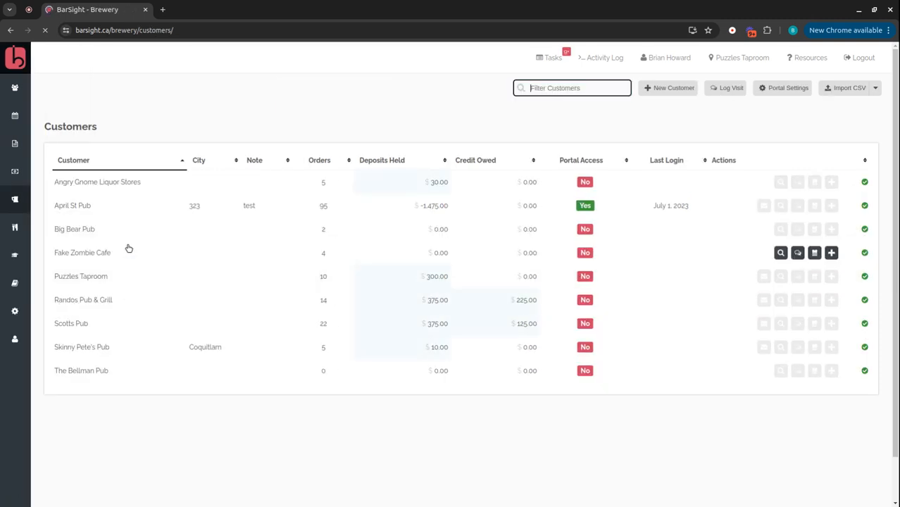
{"action": "left_click", "coordinate": [67, 231]}
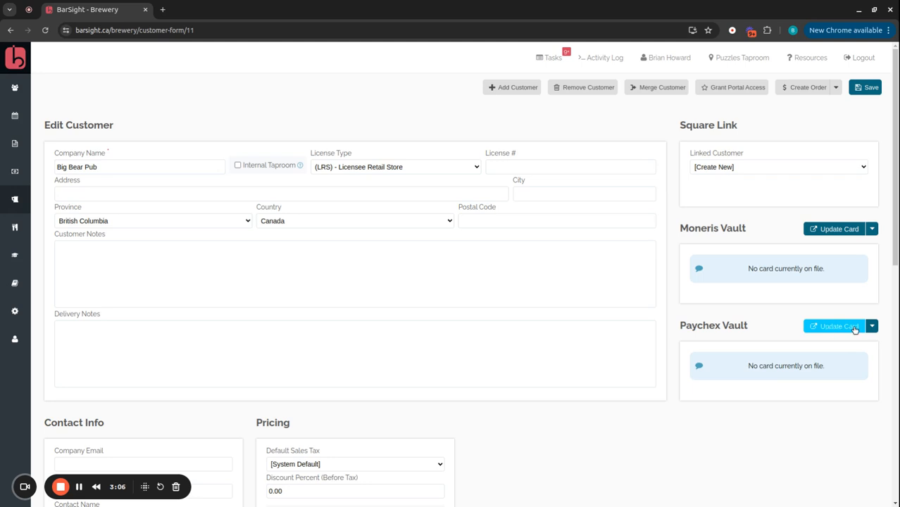
Step: Open the Paychex Vault card update page for this customer
{"action": "left_click", "coordinate": [871, 327]}
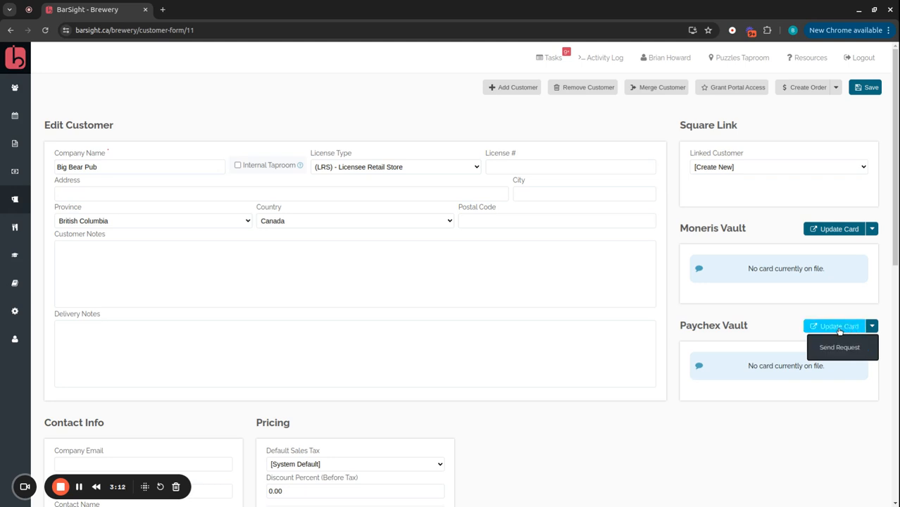
{"action": "left_click", "coordinate": [838, 328]}
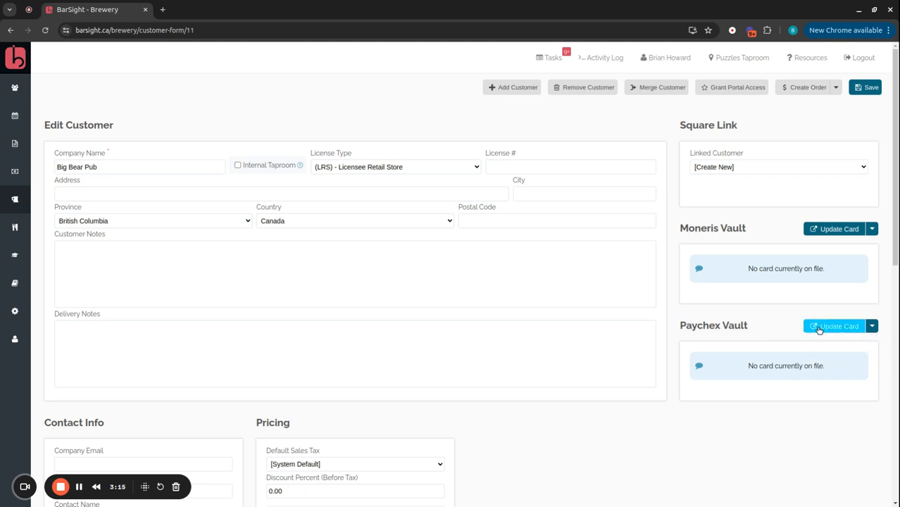
{"action": "left_click", "coordinate": [818, 331]}
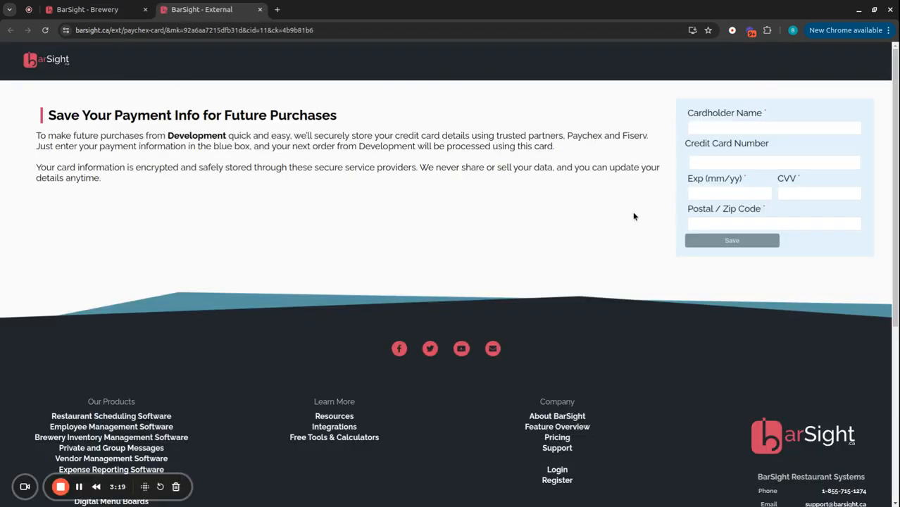
Step: Enter the cardholder's full name and the credit card number
{"action": "left_click", "coordinate": [719, 128]}
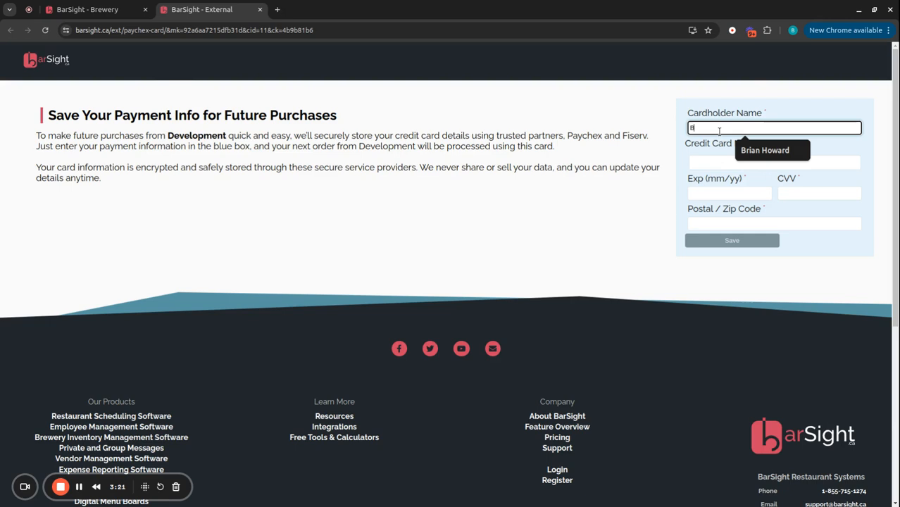
{"action": "key", "text": "Tab"}
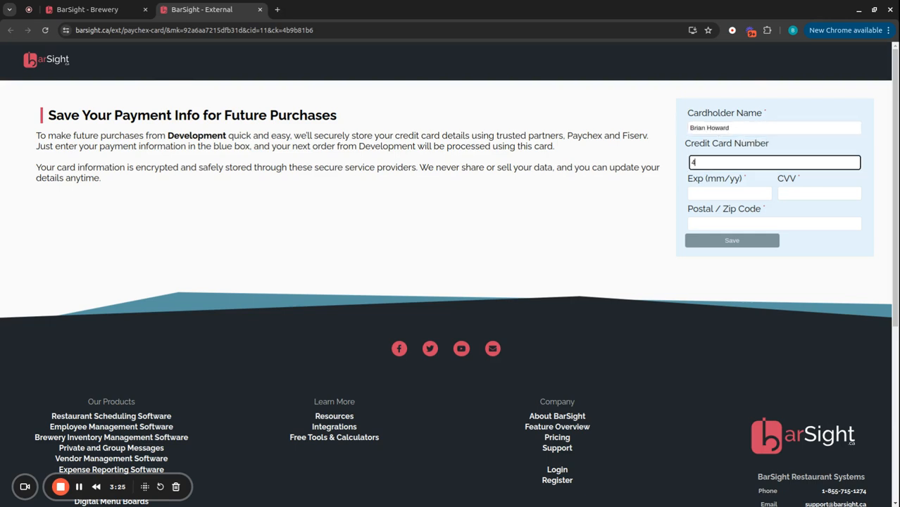
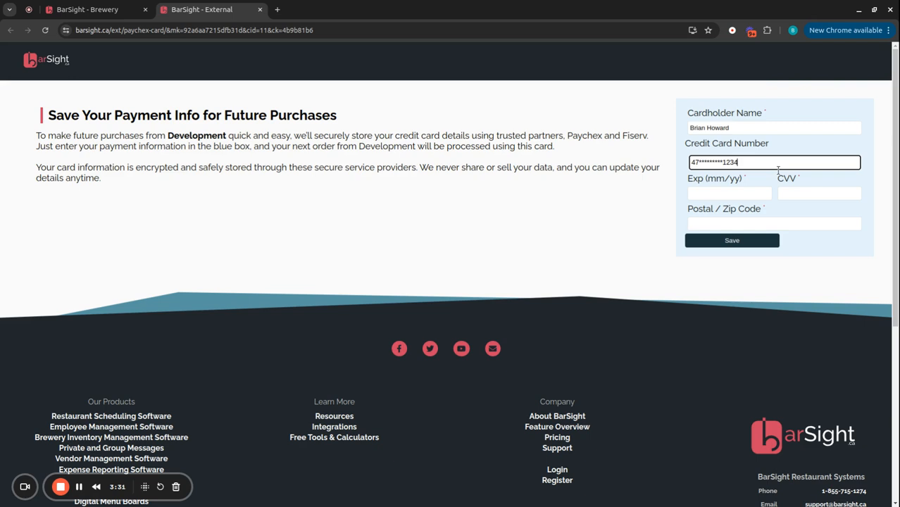
Step: Enter the card's expiry date, CVV and postal code, then save the card details
{"action": "left_click", "coordinate": [707, 190]}
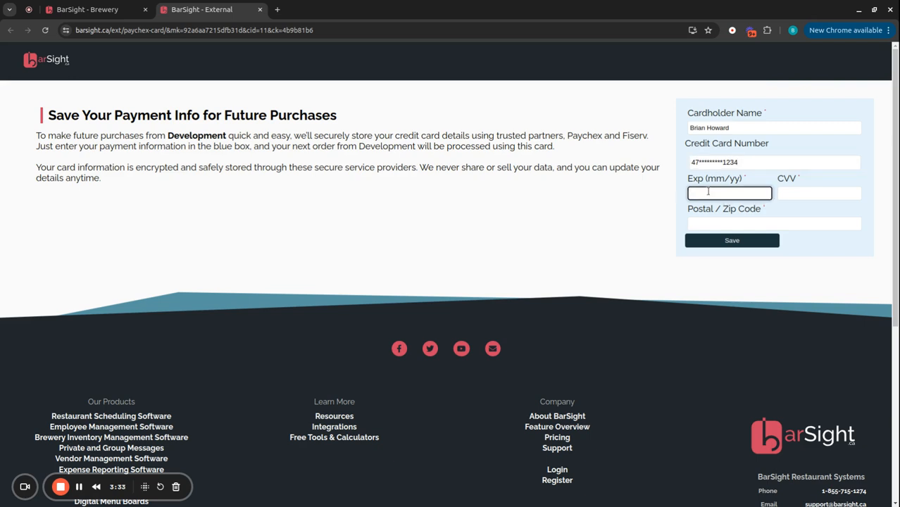
{"action": "left_click", "coordinate": [794, 192]}
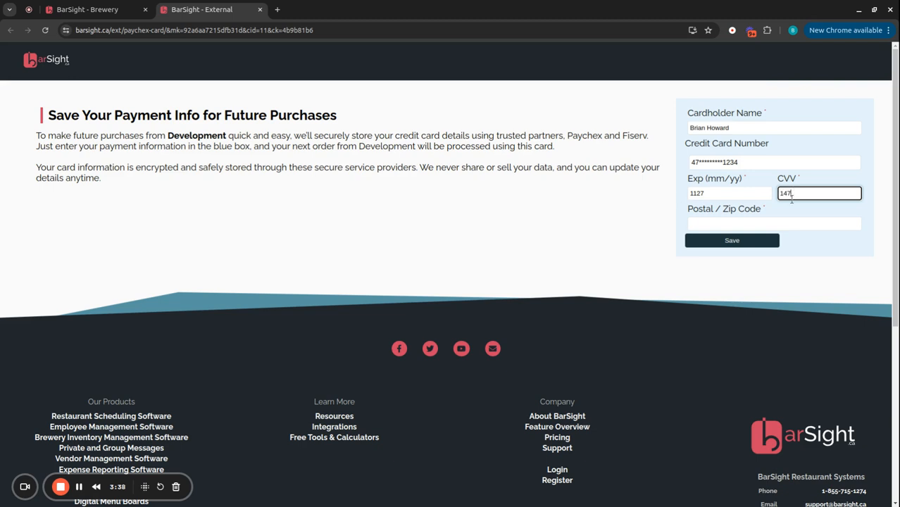
{"action": "left_click", "coordinate": [766, 223]}
{"action": "left_click", "coordinate": [732, 246]}
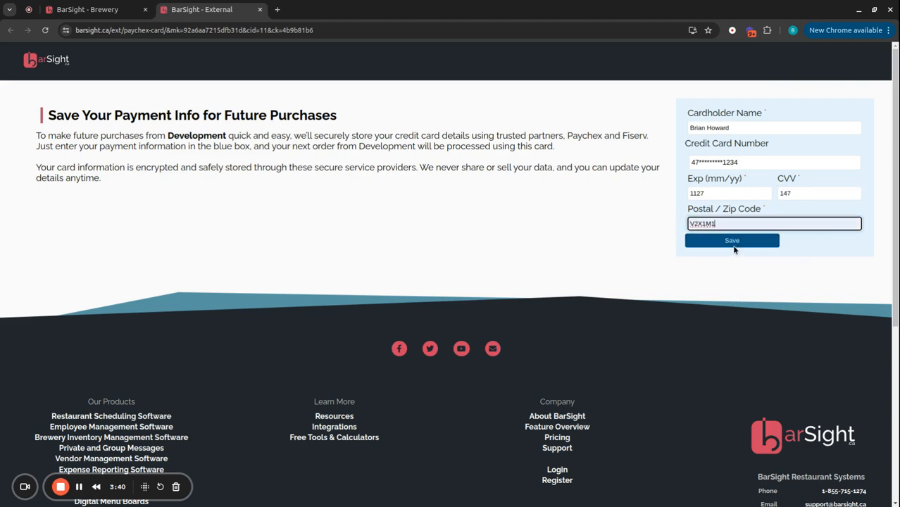
{"action": "left_click", "coordinate": [734, 242]}
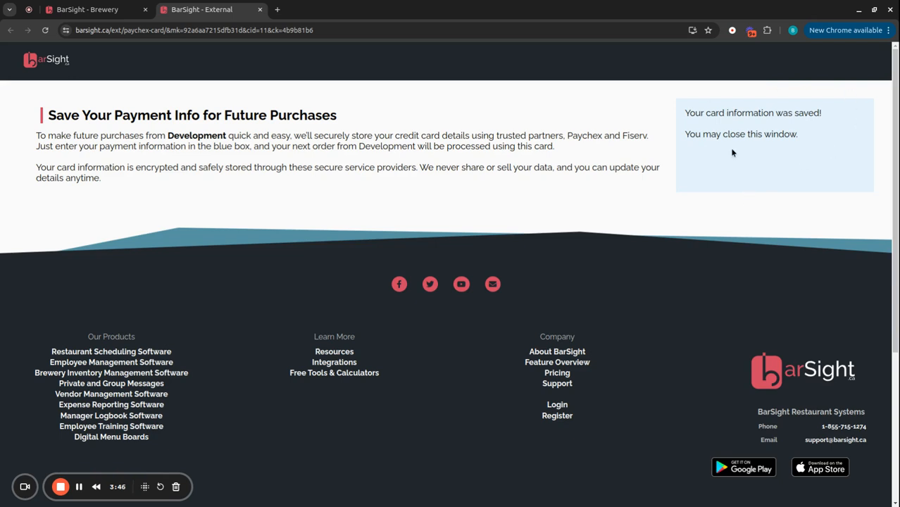
Step: Close the card page tab and refresh the customer record to view the saved Paychex card
{"action": "left_click", "coordinate": [260, 9]}
{"action": "left_click", "coordinate": [43, 30]}
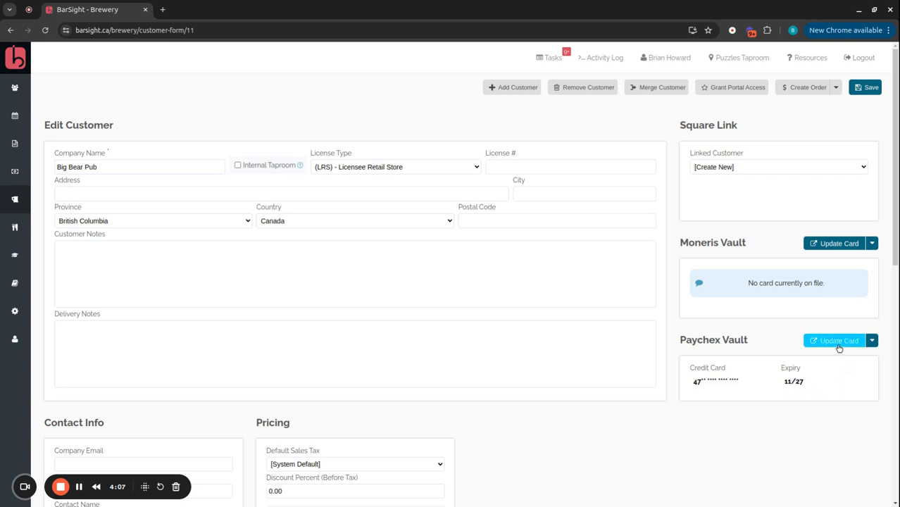
{"action": "left_click", "coordinate": [870, 340]}
{"action": "left_click", "coordinate": [841, 363]}
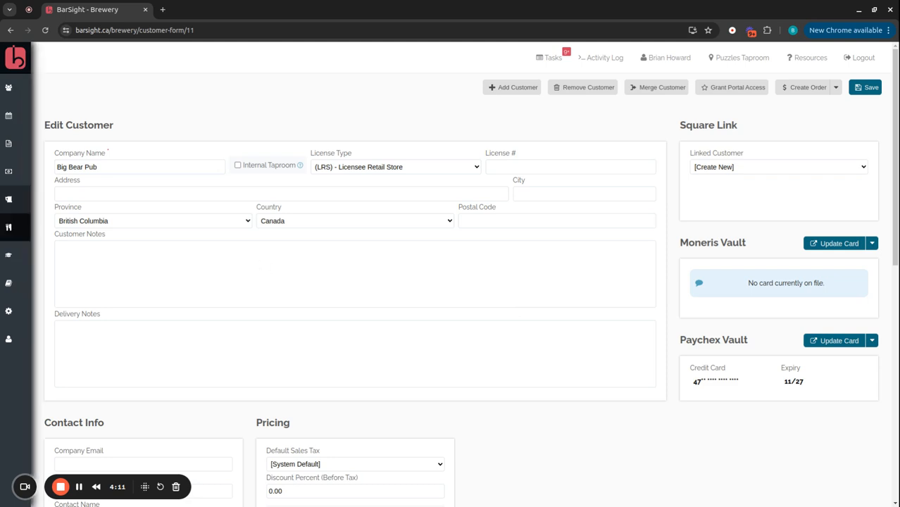
Step: Create a new pickup order for Big Bear Pub from the Orders page
{"action": "left_click", "coordinate": [27, 201]}
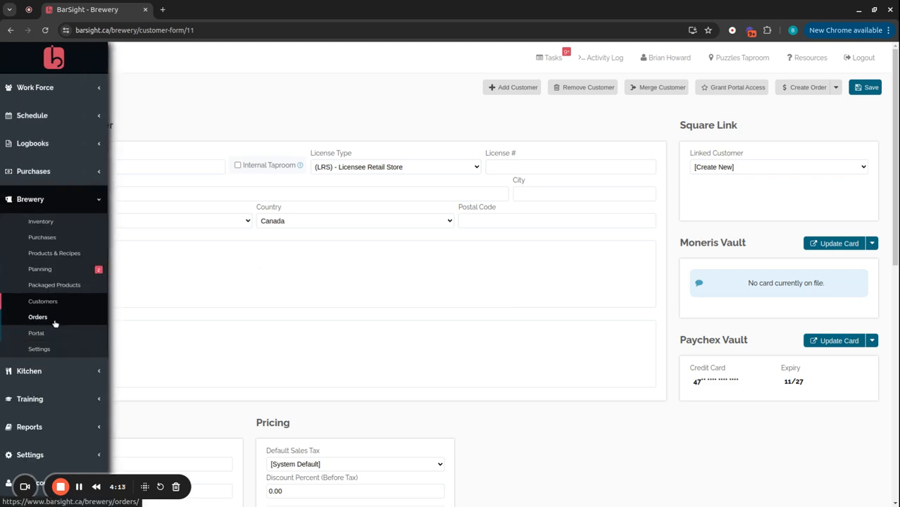
{"action": "left_click", "coordinate": [54, 322]}
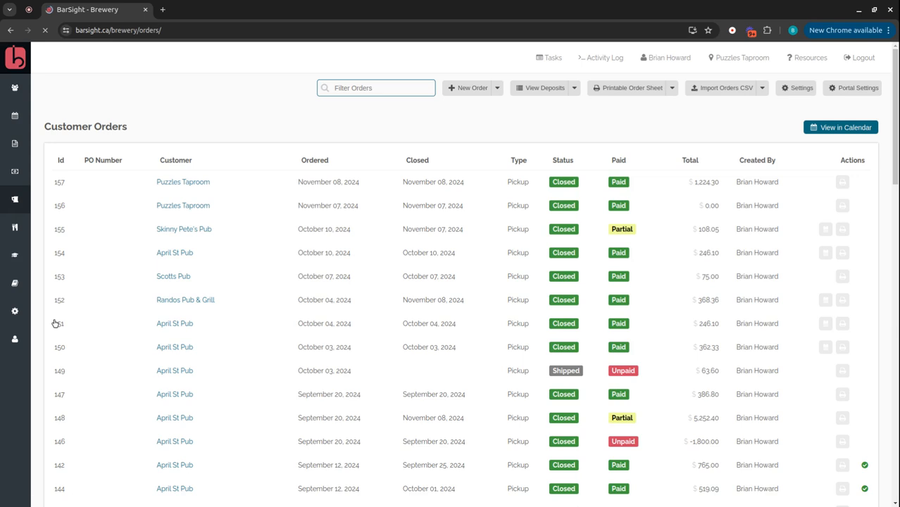
{"action": "left_click", "coordinate": [473, 88]}
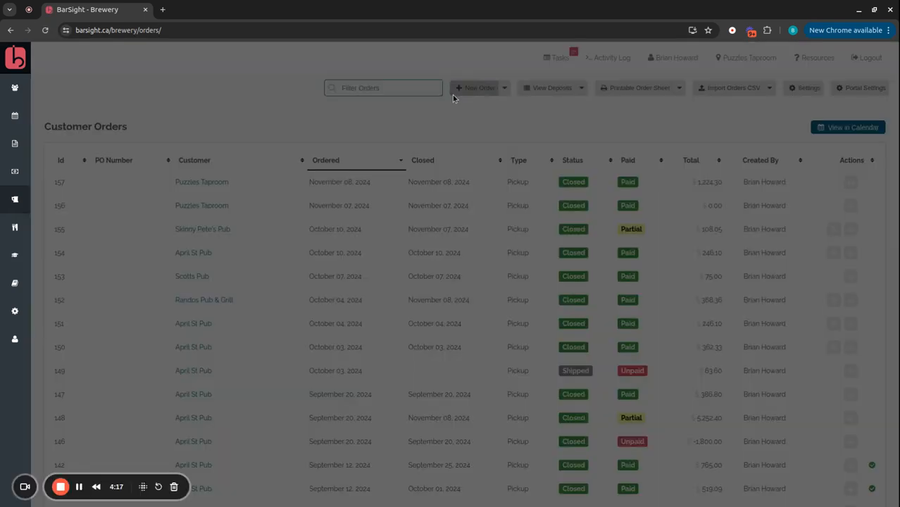
{"action": "left_click", "coordinate": [365, 166]}
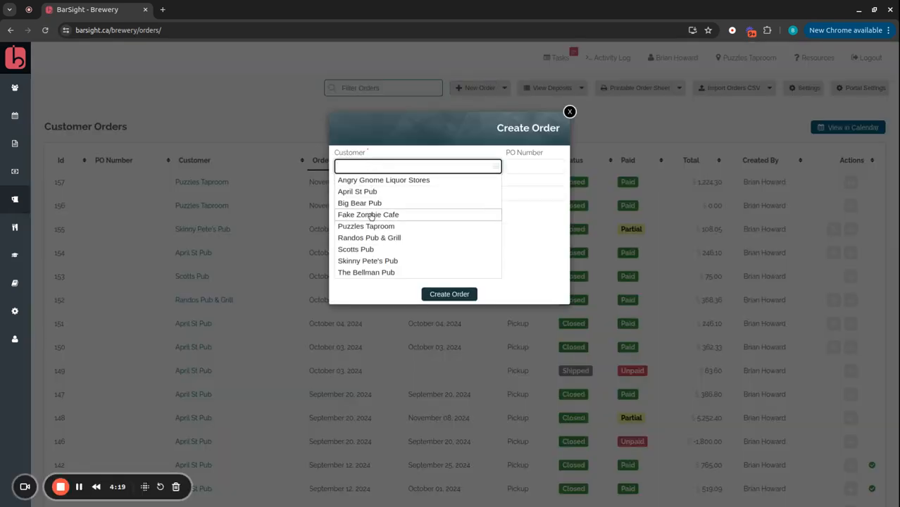
{"action": "left_click", "coordinate": [377, 206]}
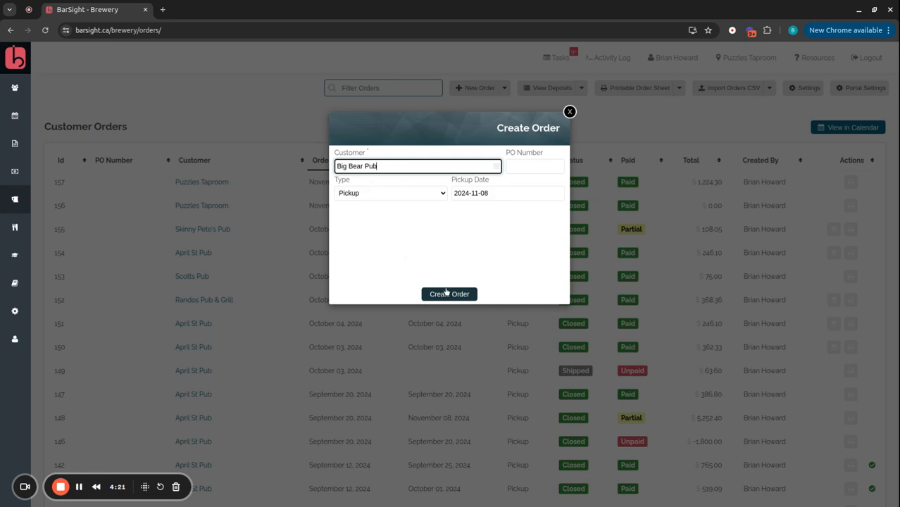
{"action": "left_click", "coordinate": [449, 294]}
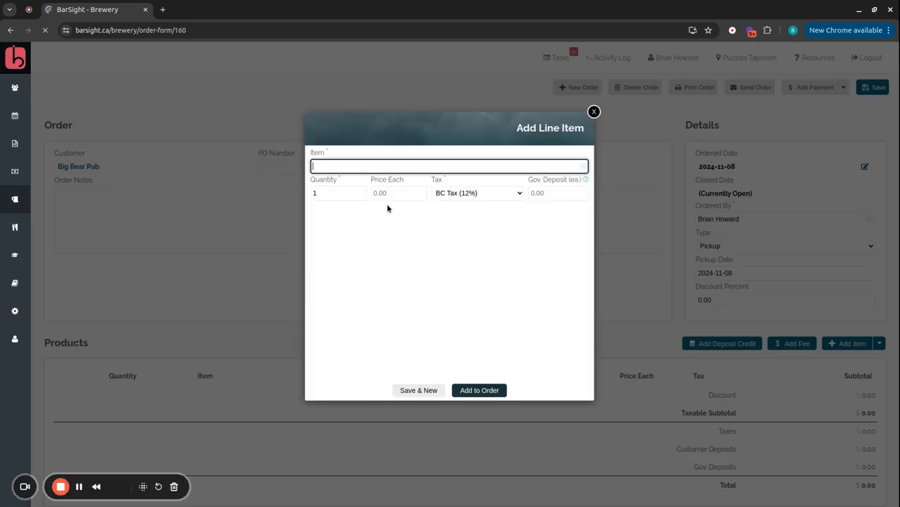
Step: Add one Foggy Night Hazy IPA 1/2 Bbl Keg line item, selecting keg shell serial 17.2, to the order
{"action": "left_click", "coordinate": [375, 167]}
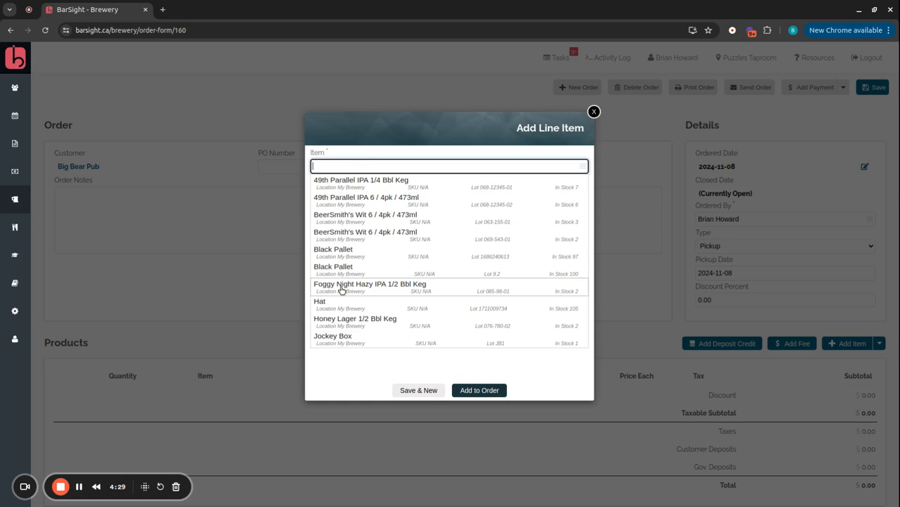
{"action": "left_click", "coordinate": [406, 288]}
{"action": "left_click", "coordinate": [389, 244]}
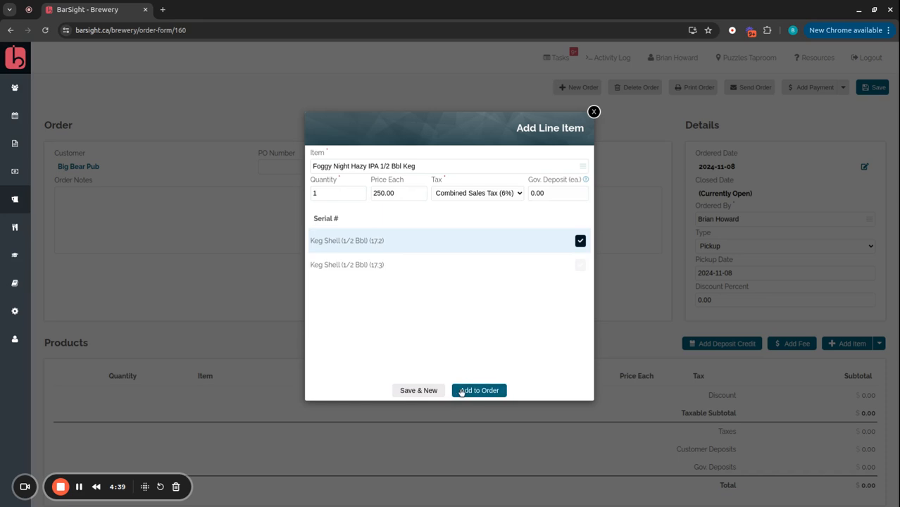
{"action": "left_click", "coordinate": [462, 392]}
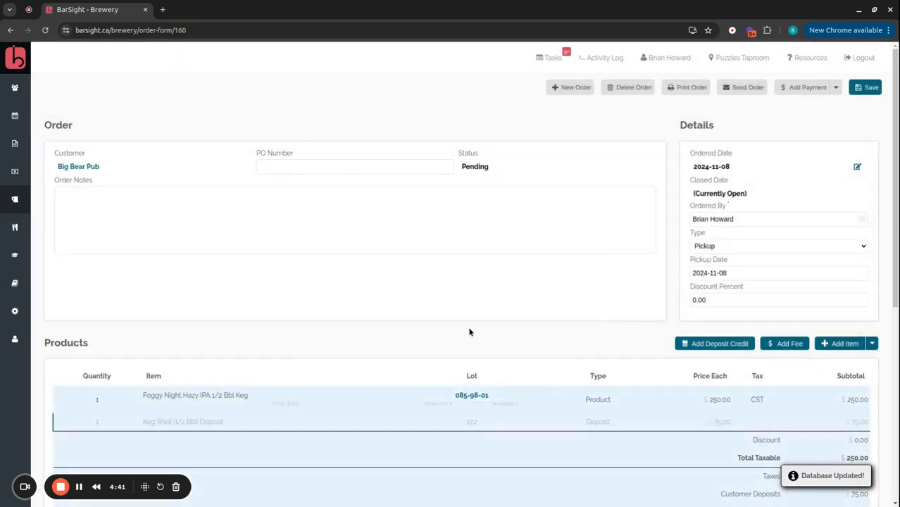
Step: Record a payment by sending the order's 340.00 total to Paychex to charge the customer's card on file
{"action": "scroll", "coordinate": [472, 332], "scroll_direction": "down", "scroll_amount": 1}
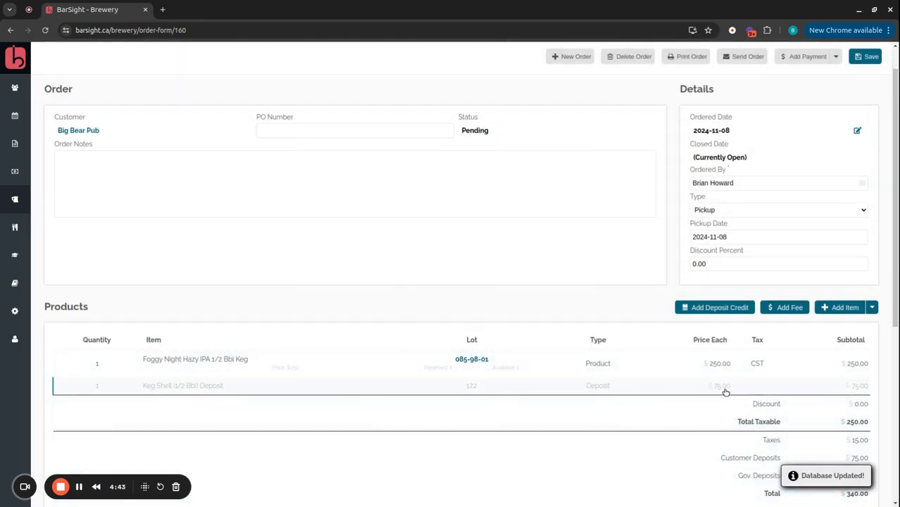
{"action": "scroll", "coordinate": [726, 392], "scroll_direction": "down", "scroll_amount": 3}
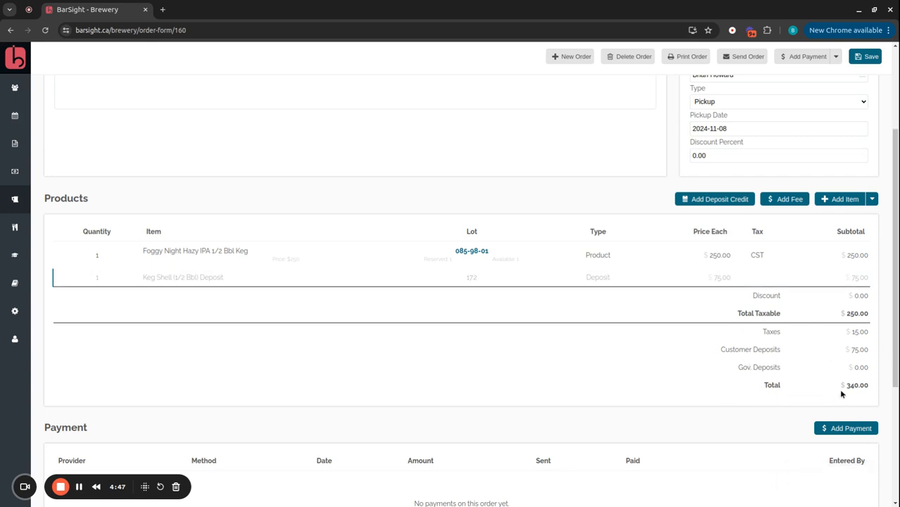
{"action": "left_click", "coordinate": [799, 58]}
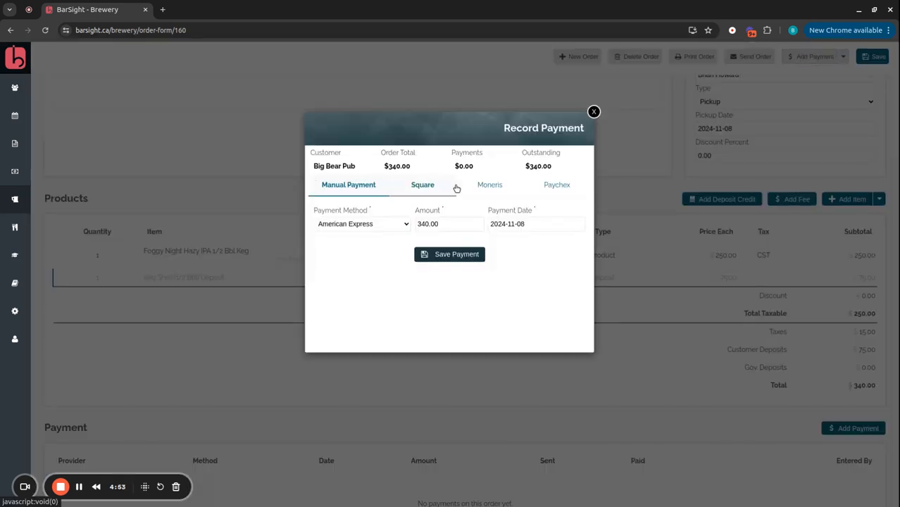
{"action": "left_click", "coordinate": [560, 190]}
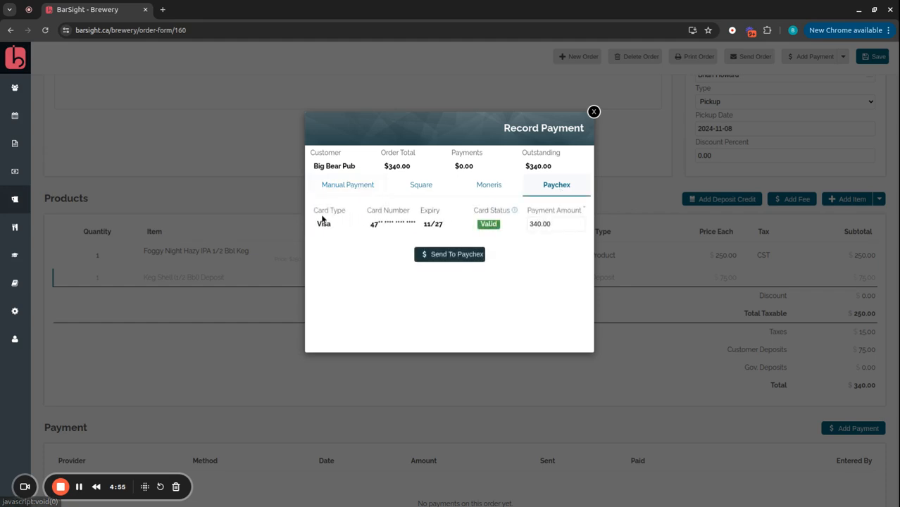
{"action": "left_click", "coordinate": [434, 256]}
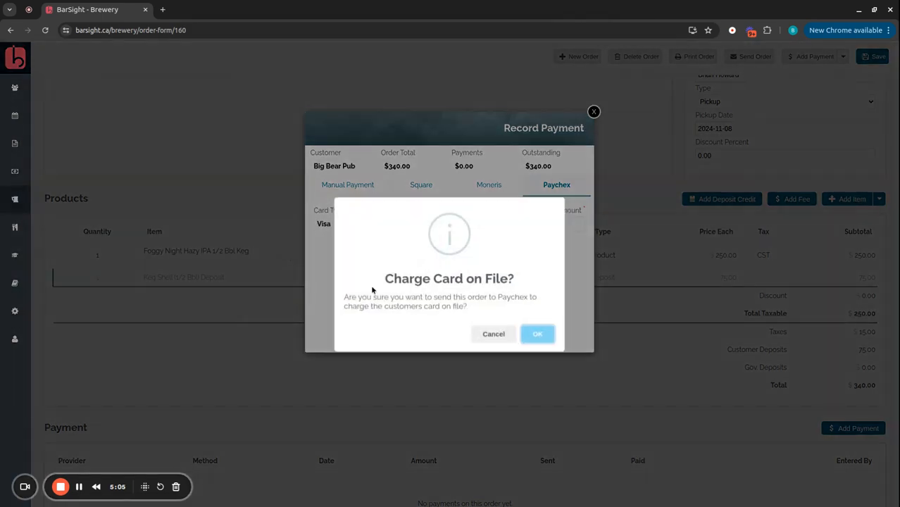
{"action": "left_click", "coordinate": [538, 336]}
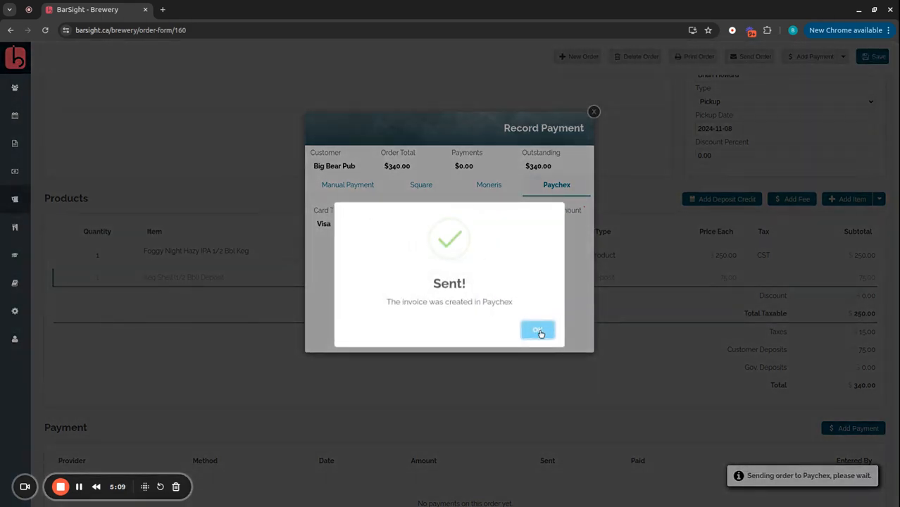
{"action": "left_click", "coordinate": [537, 331]}
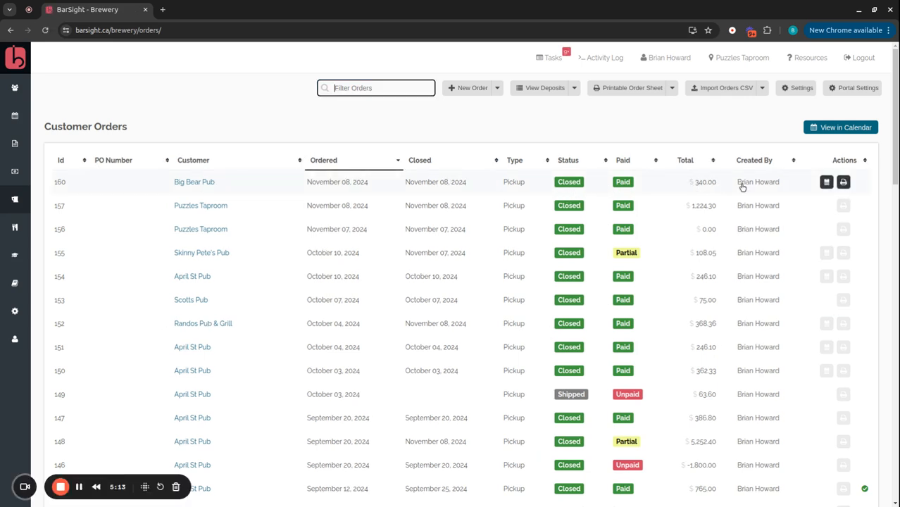
Step: Open the brewery's Packaged Products page and review the packaged inventory for Foggy Night Hazy IPA
{"action": "left_click", "coordinate": [19, 208]}
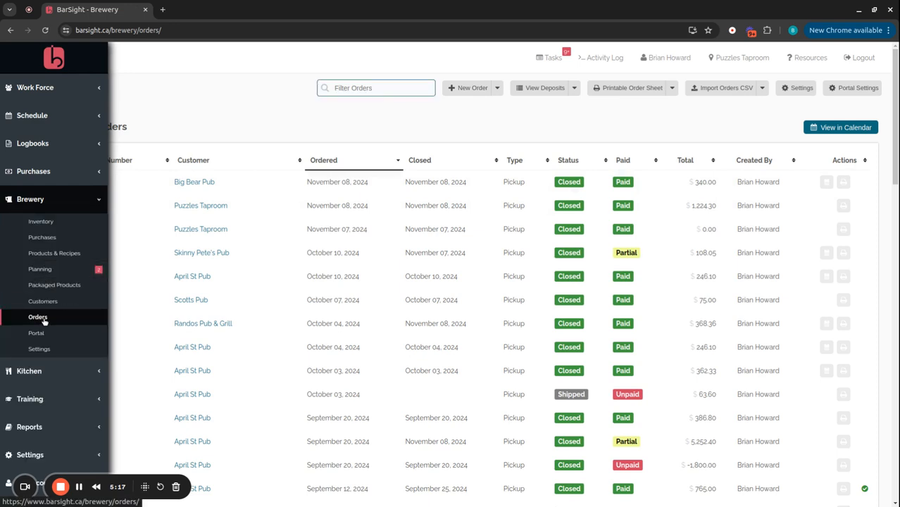
{"action": "left_click", "coordinate": [50, 285]}
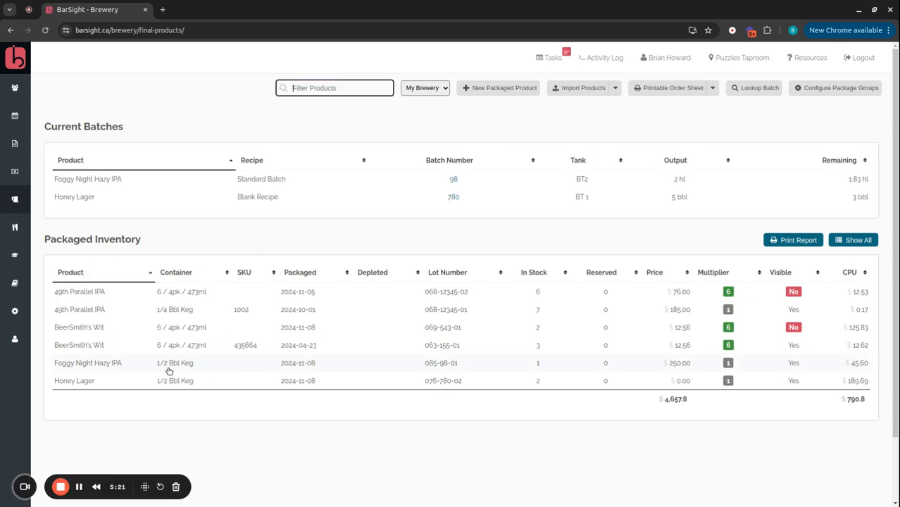
{"action": "left_click", "coordinate": [540, 367]}
{"action": "scroll", "coordinate": [276, 315], "scroll_direction": "down", "scroll_amount": 2}
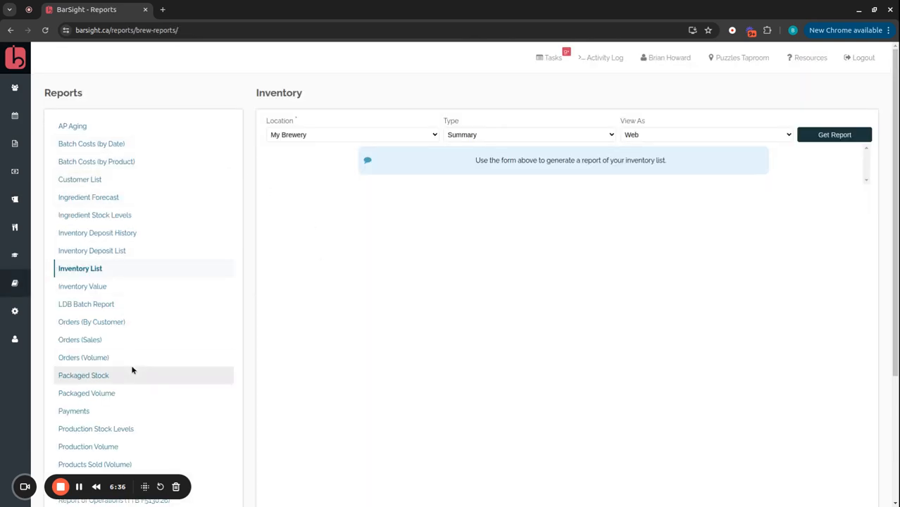
Step: Browse the brewery reports, opening Packaged Volume, Orders (By Customer) and Report of Operations (TTB F5130.26)
{"action": "left_click", "coordinate": [105, 396]}
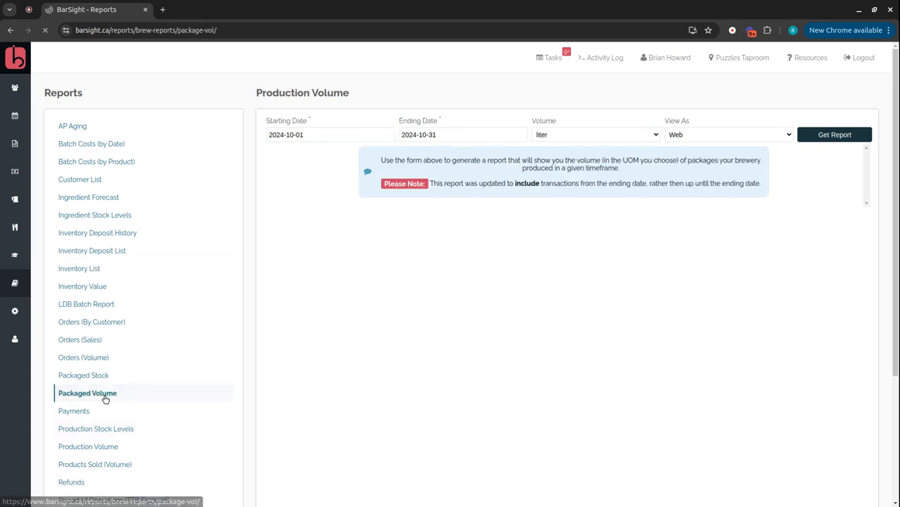
{"action": "left_click", "coordinate": [94, 325]}
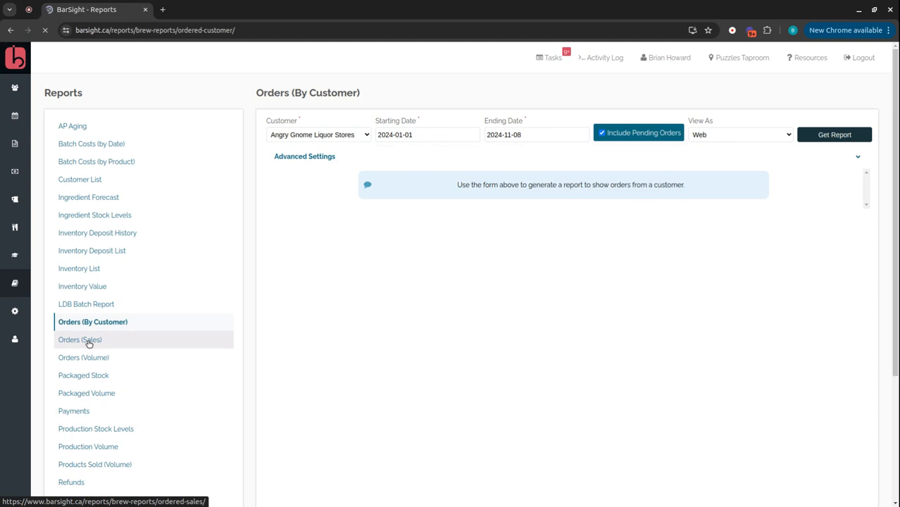
{"action": "scroll", "coordinate": [112, 343], "scroll_direction": "down", "scroll_amount": 2}
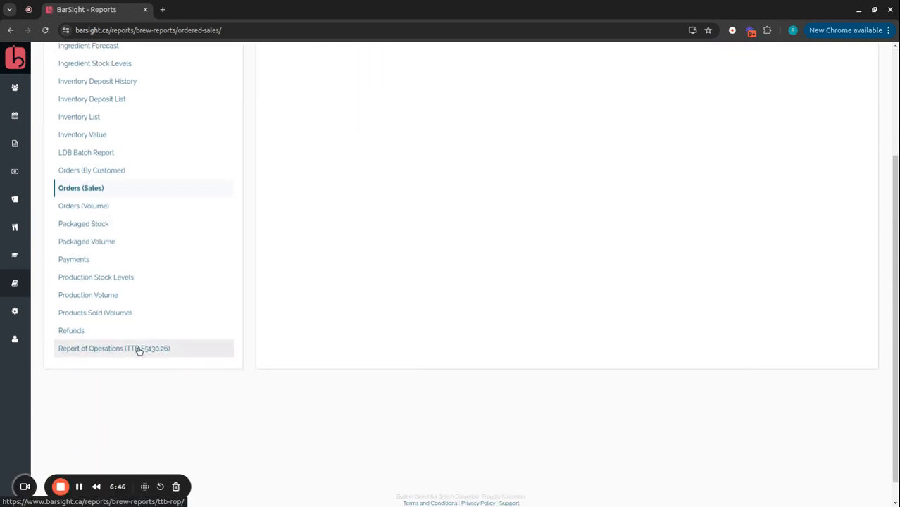
{"action": "left_click", "coordinate": [134, 348]}
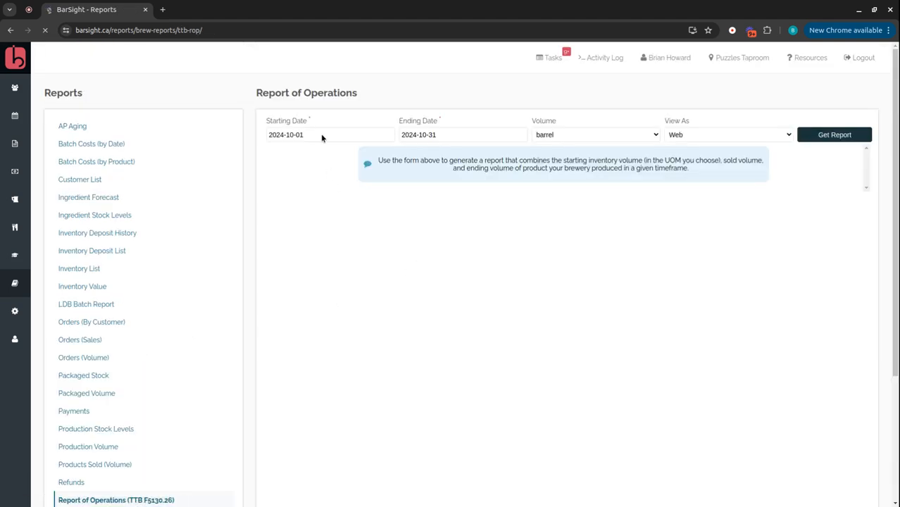